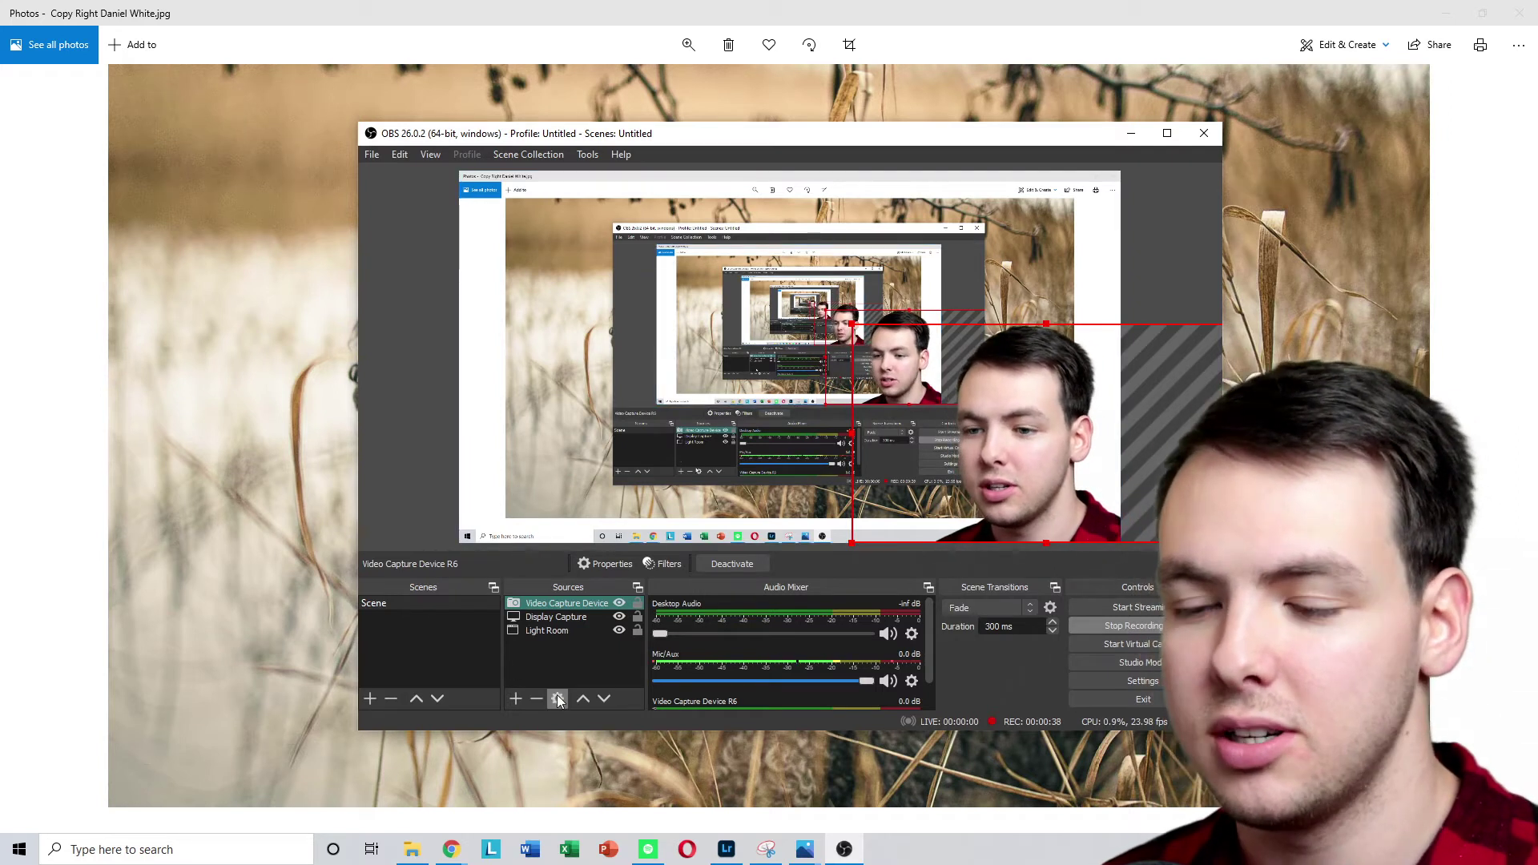
- Open the Video Capture Device filters and review its Color Correction and Chroma Key effects
right_click(544, 602)
click(603, 575)
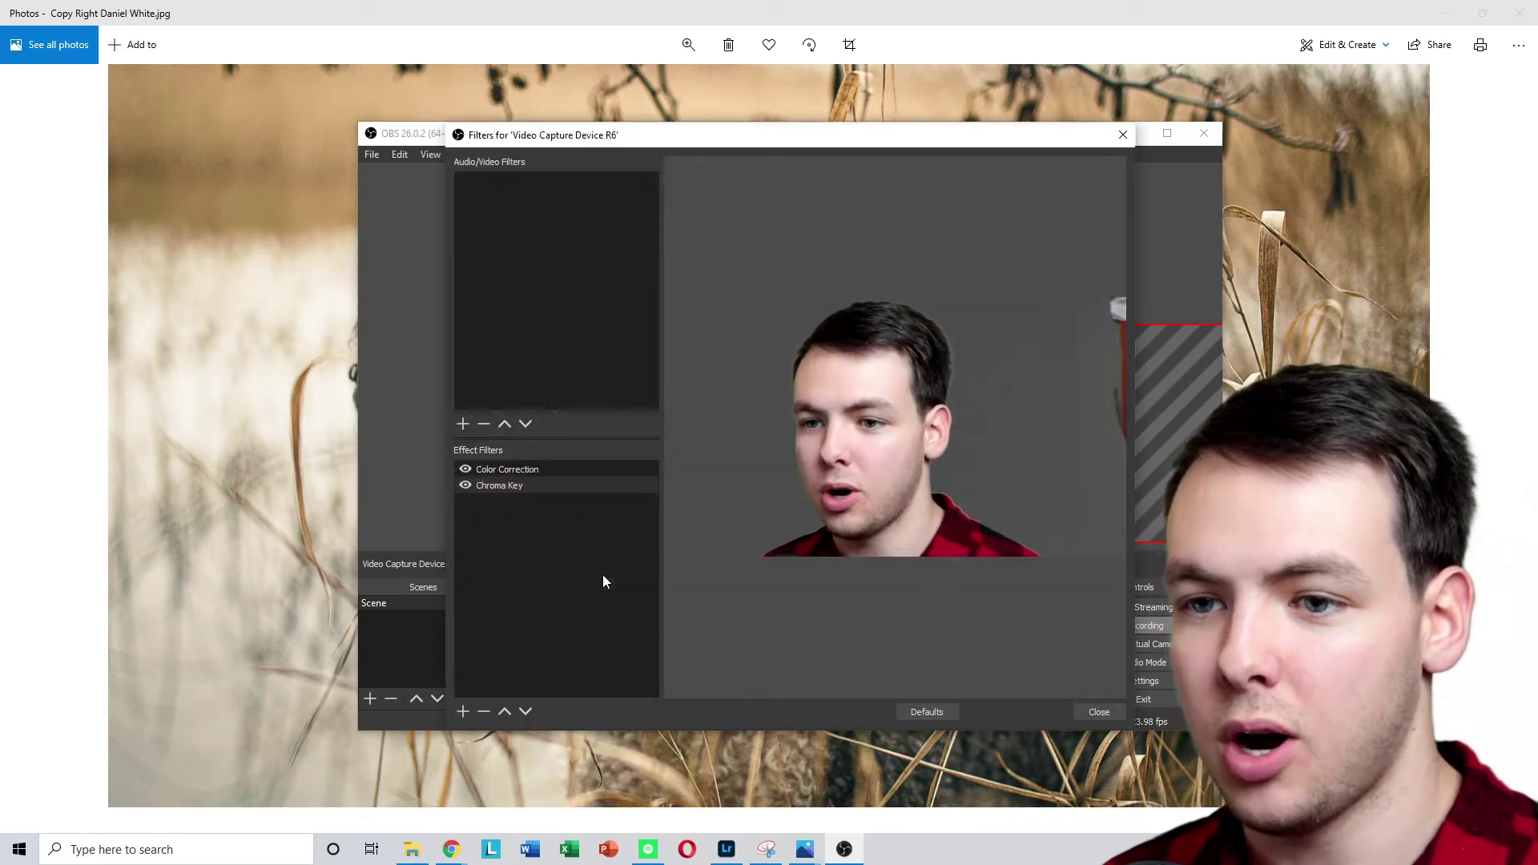
click(506, 470)
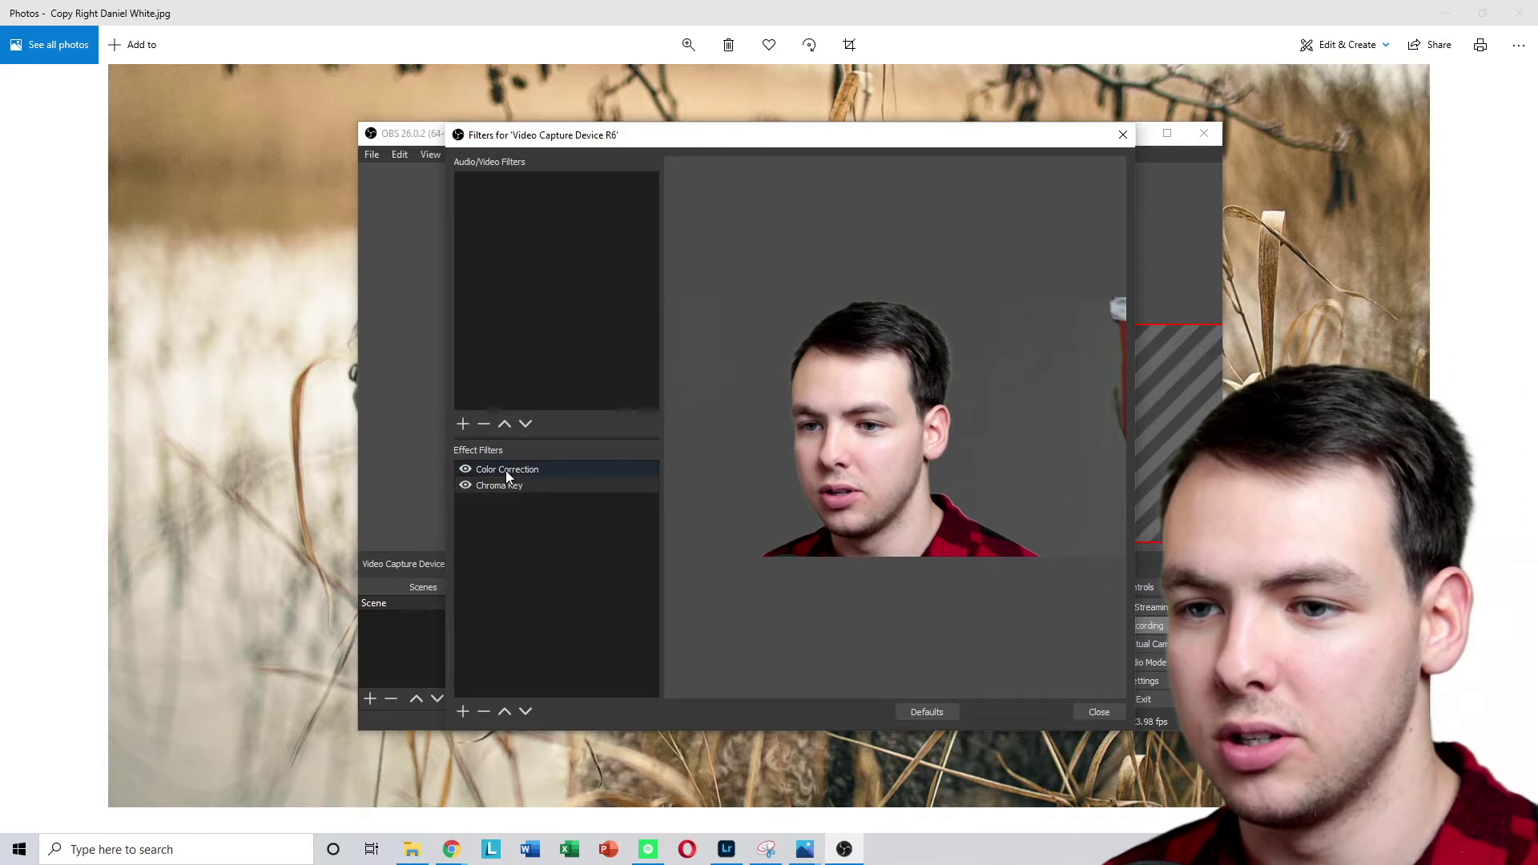
click(517, 487)
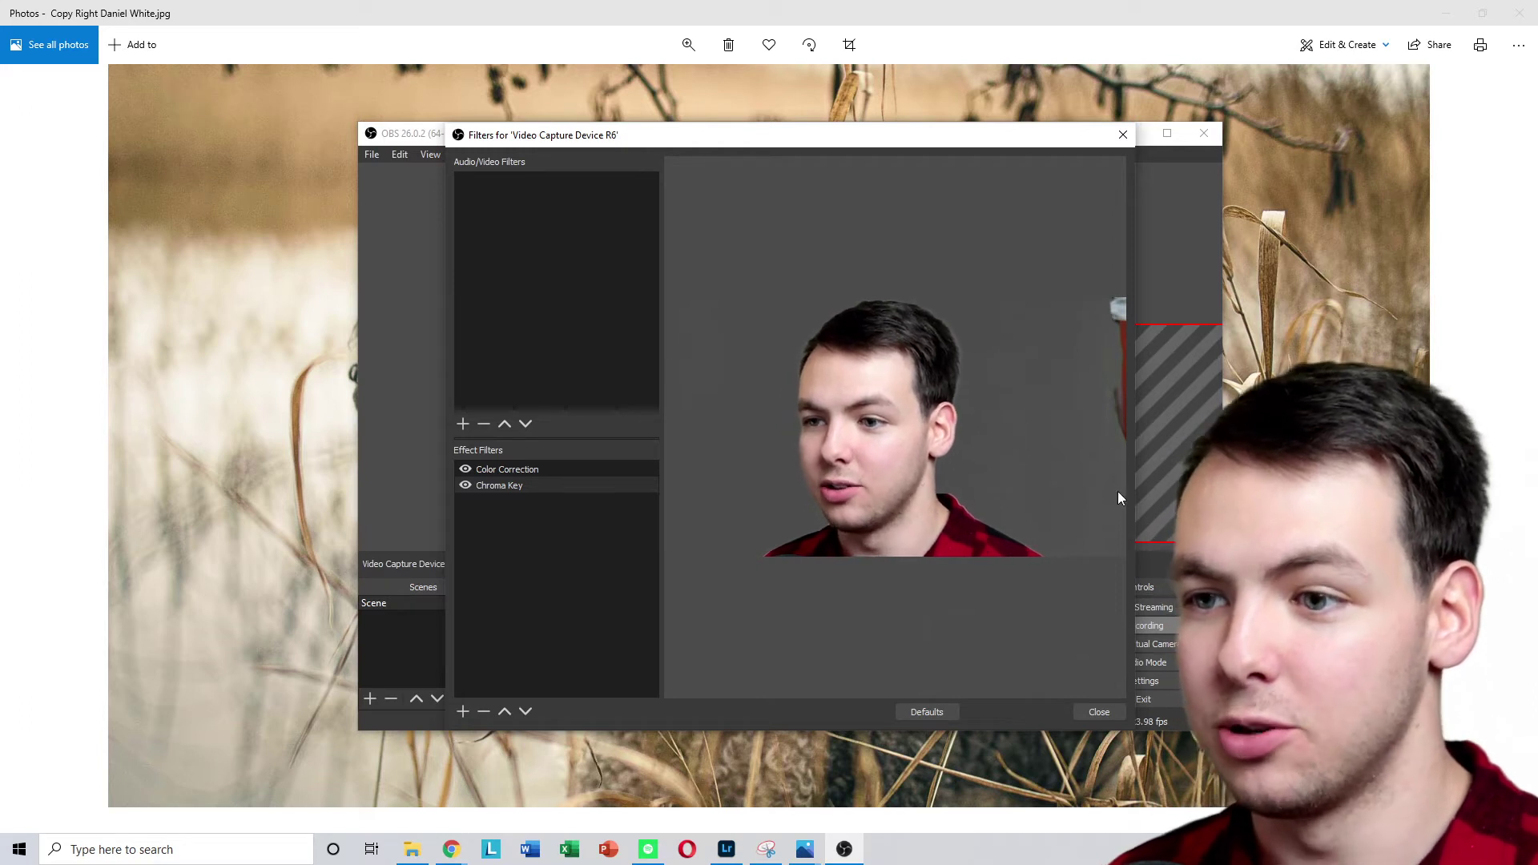
drag(1009, 136, 681, 146)
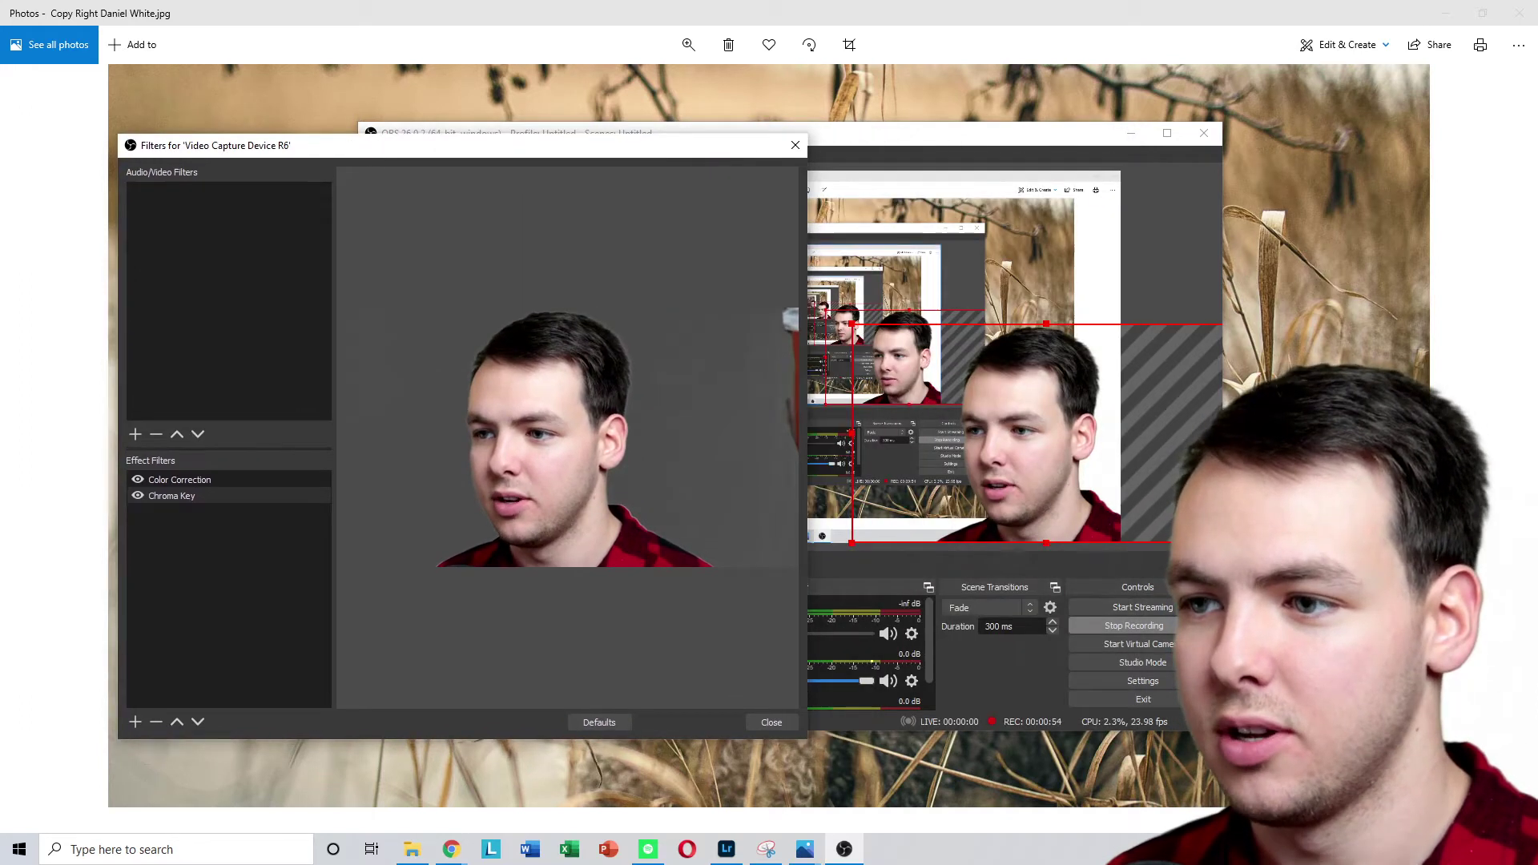
drag(581, 146, 878, 137)
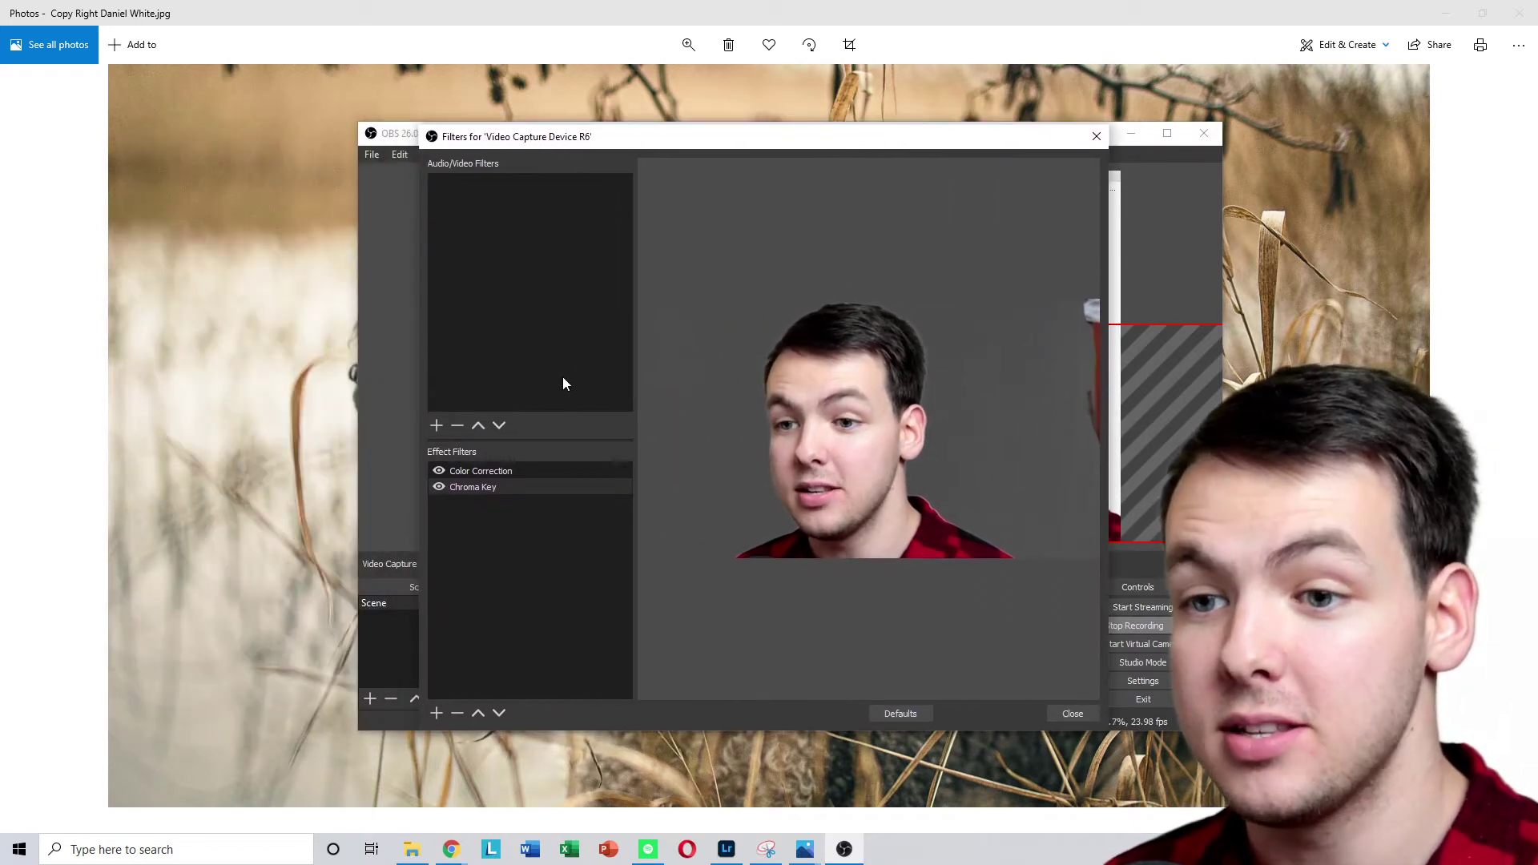
- Delete the Chroma Key effect from the Video Capture Device, leaving only Color Correction
click(501, 472)
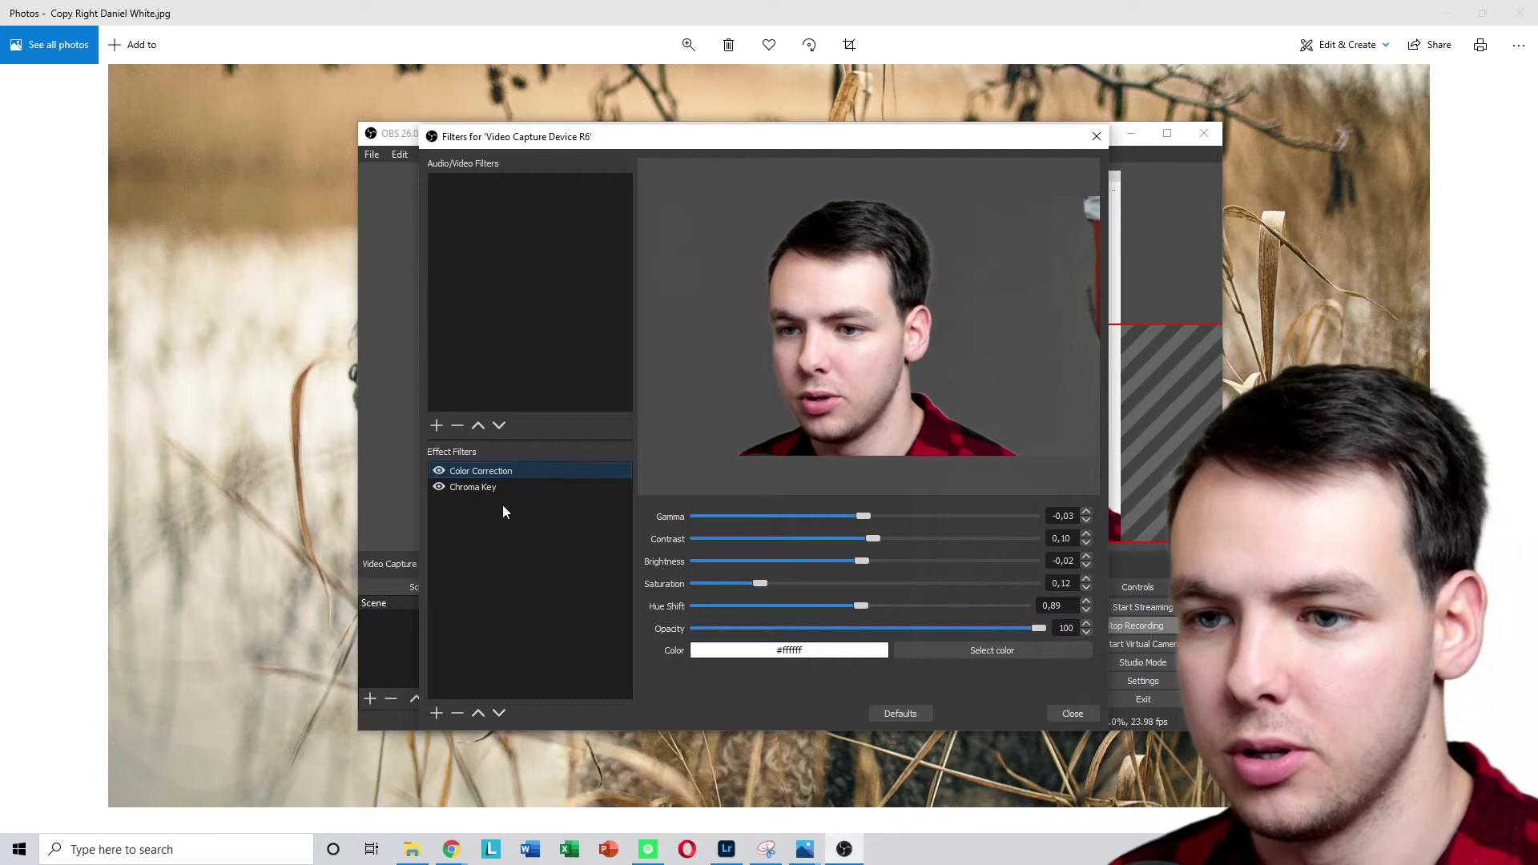
click(498, 487)
right_click(511, 487)
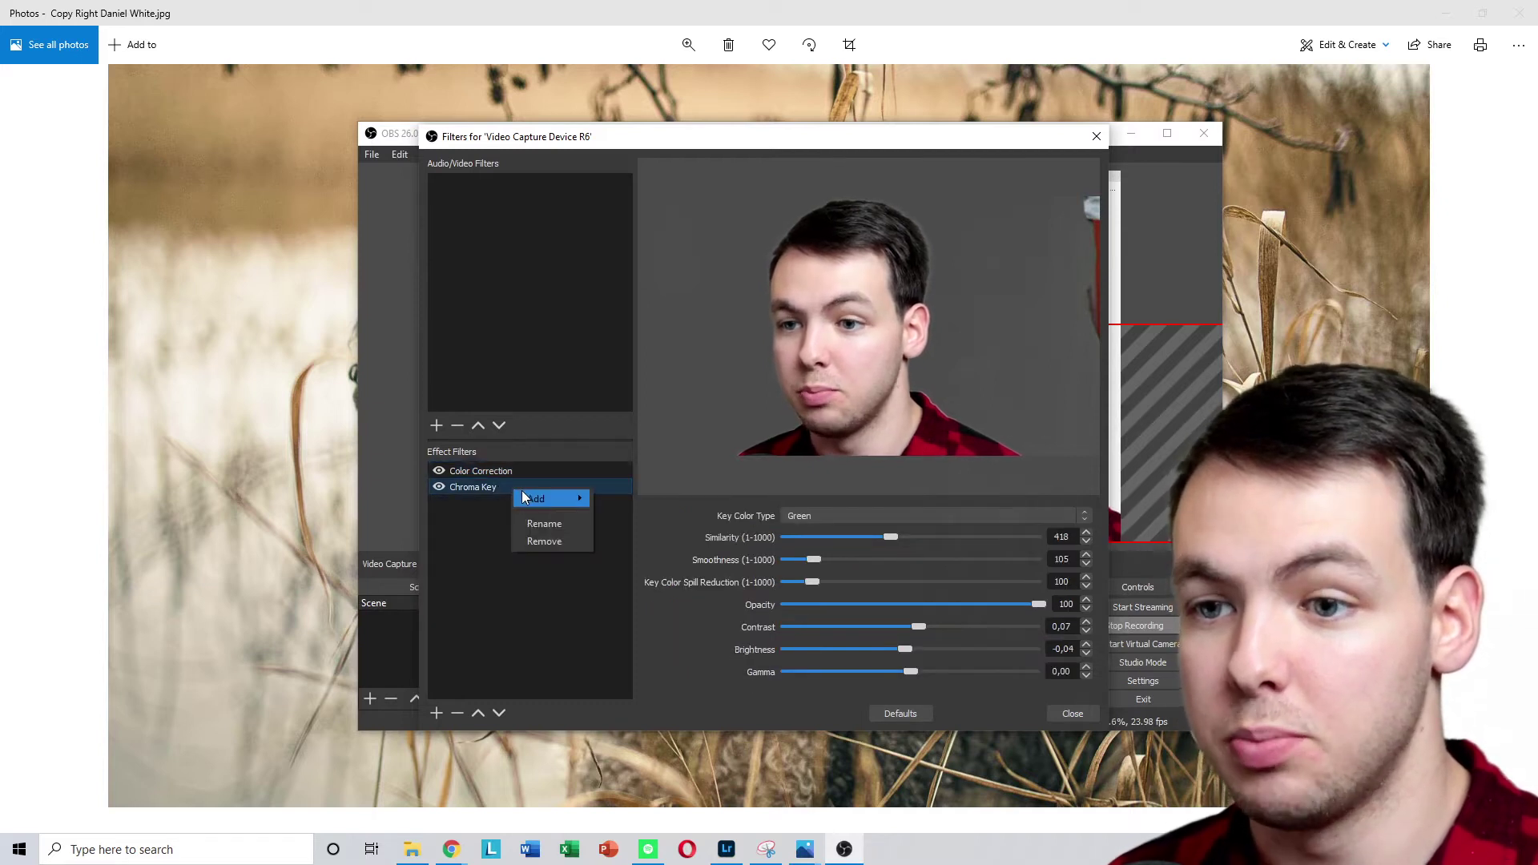
click(544, 541)
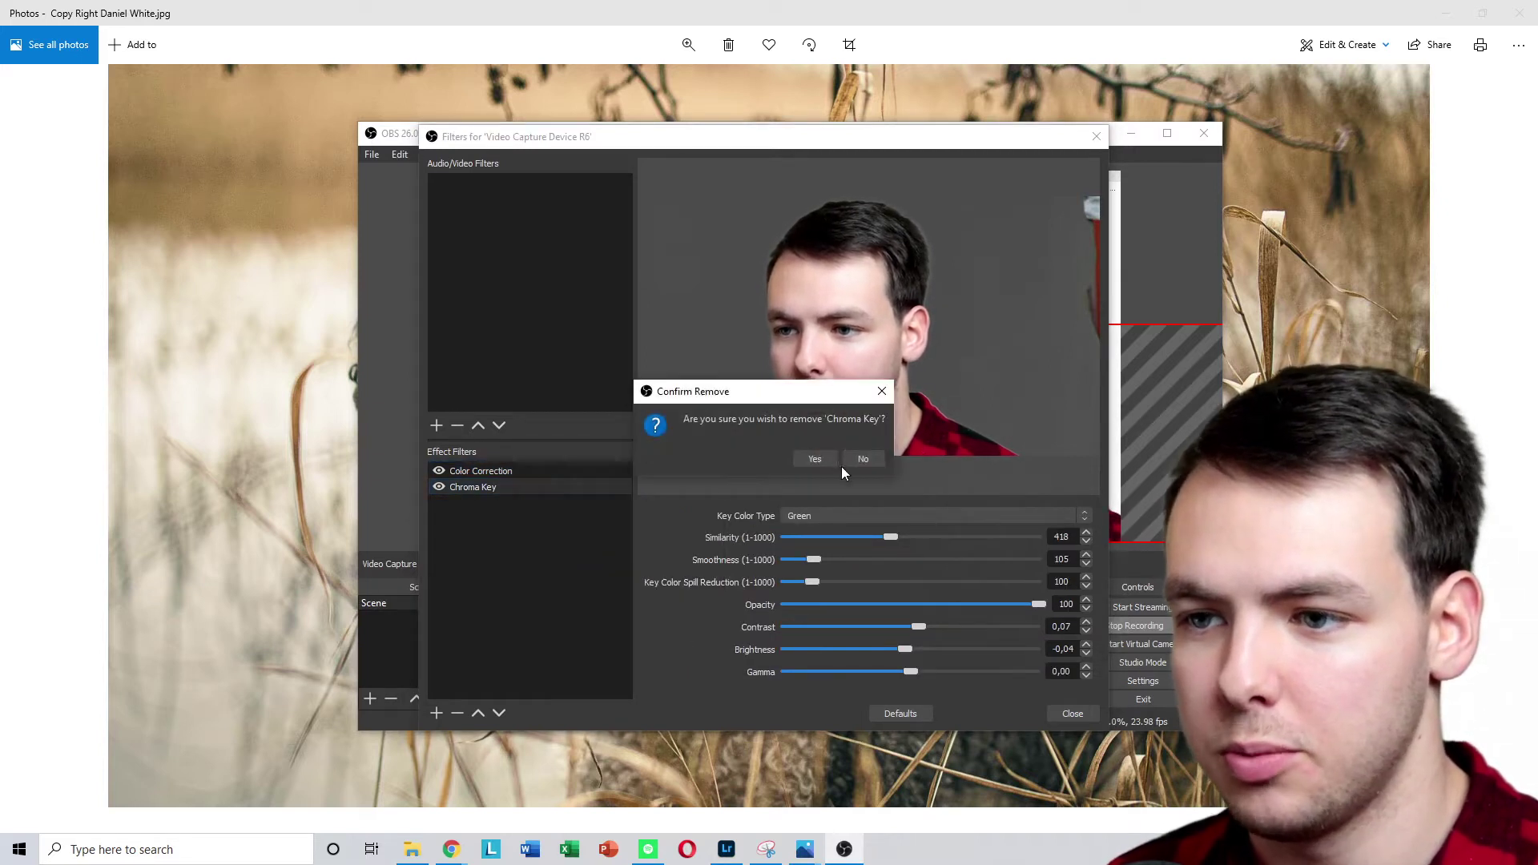
click(816, 459)
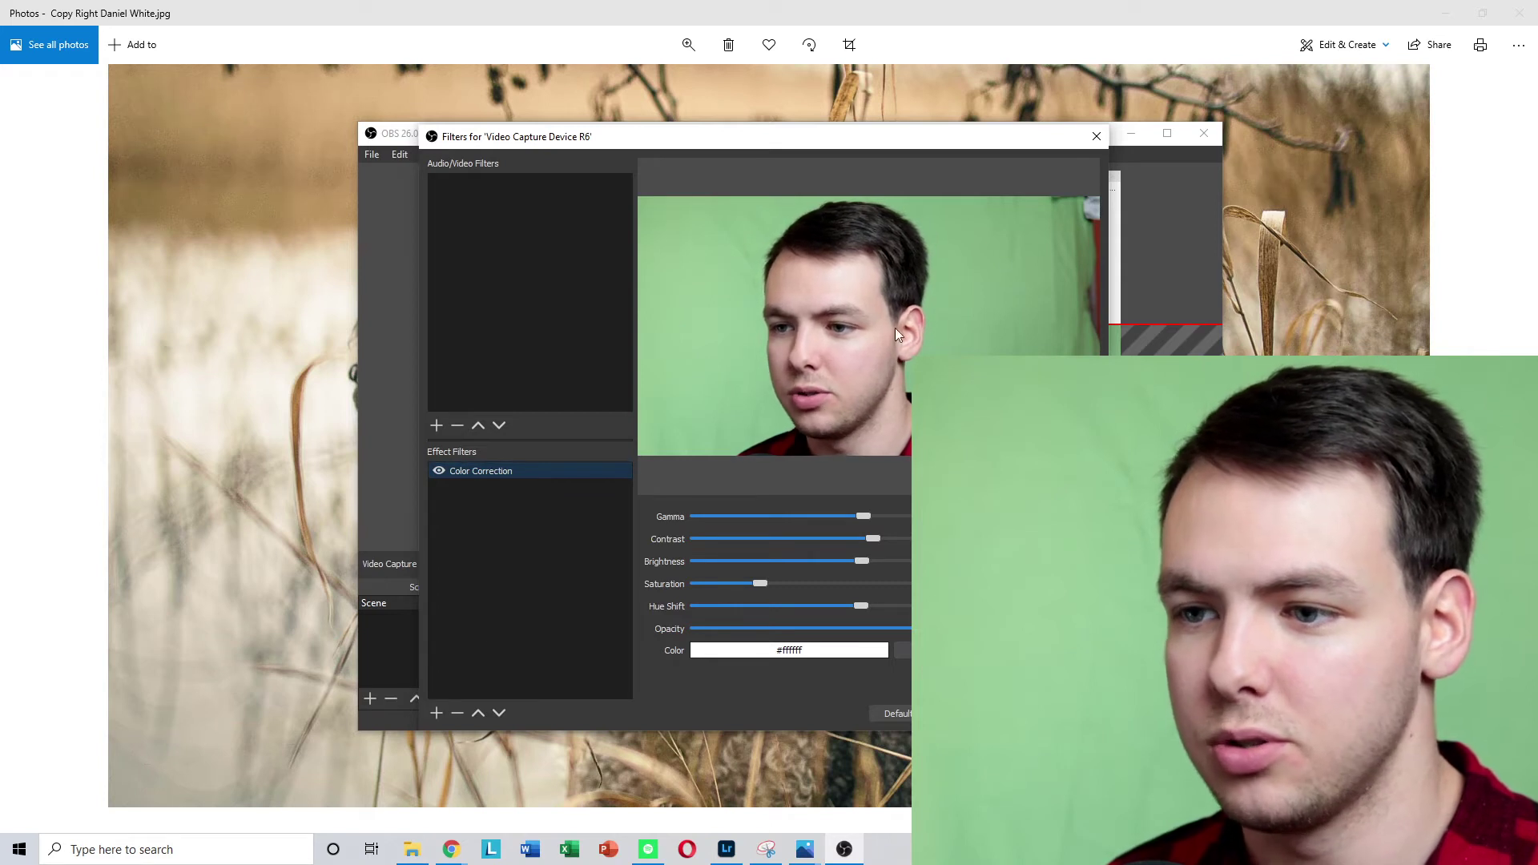
- Add a new Chroma Key effect filter to the webcam, keeping its default name
click(434, 714)
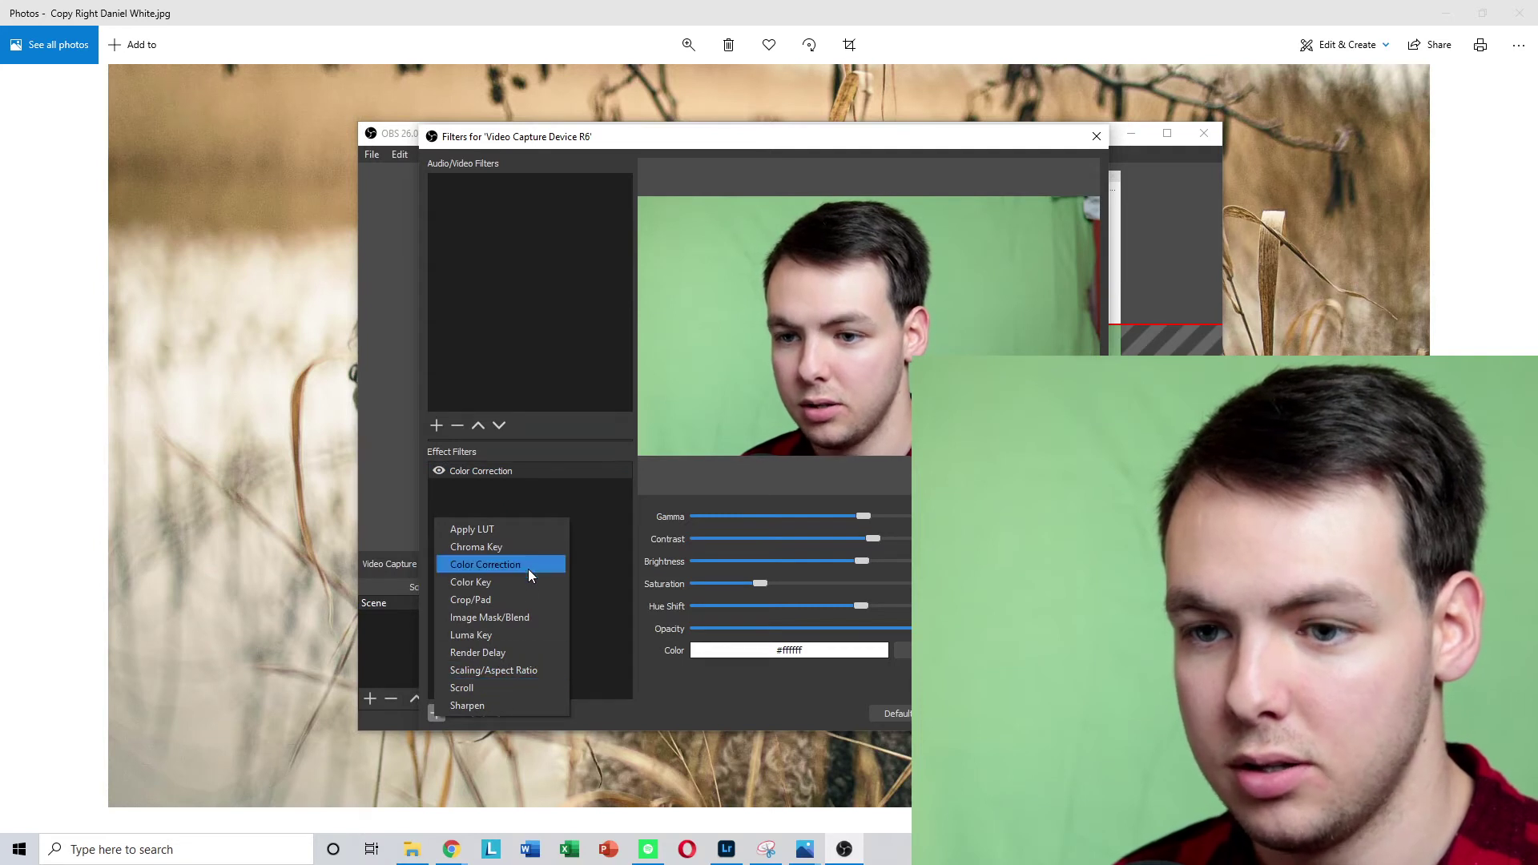
click(476, 548)
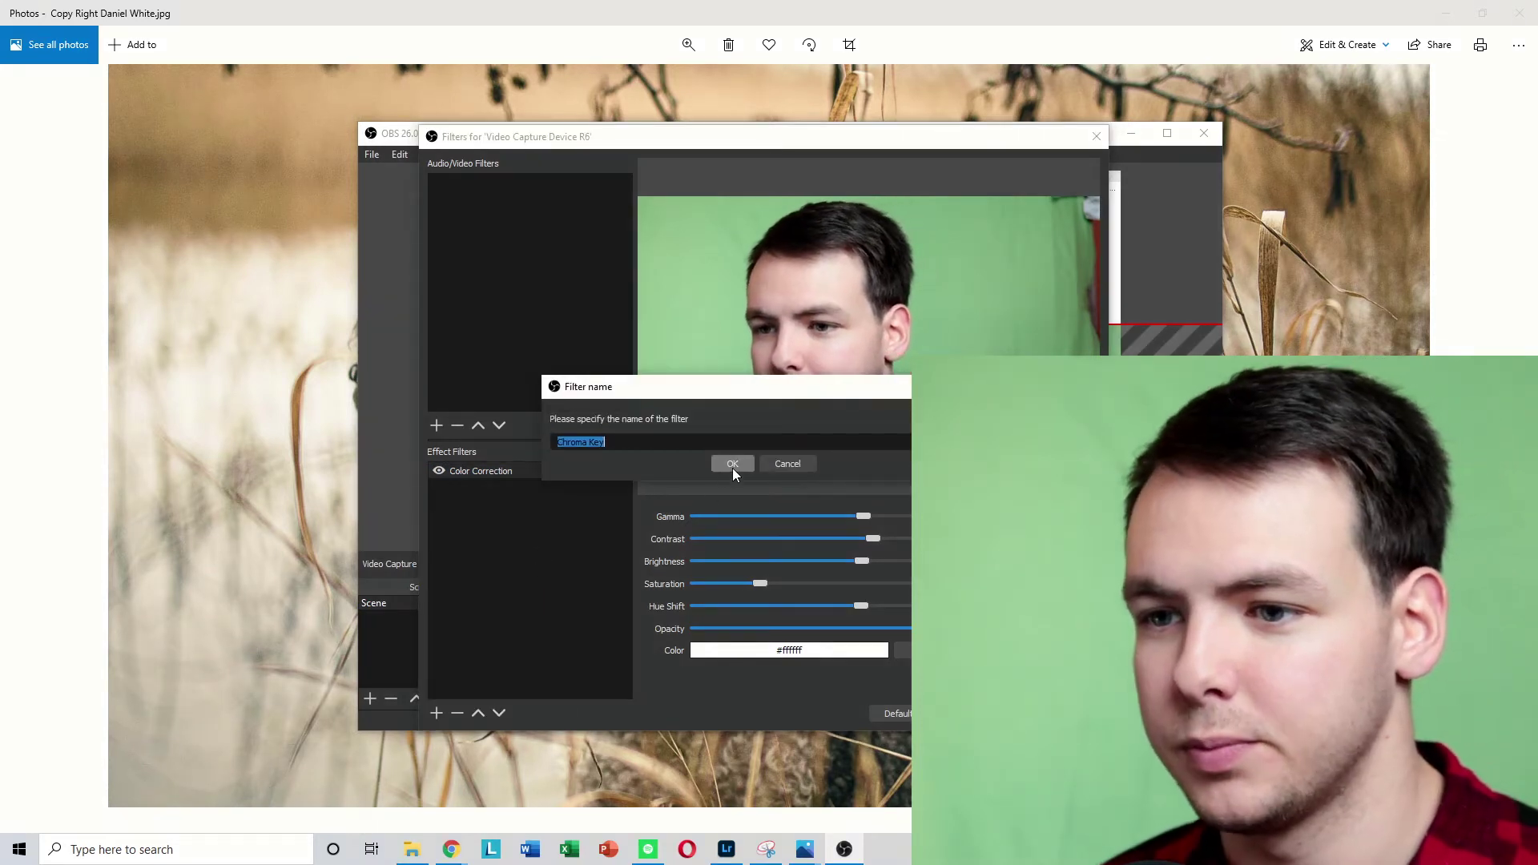
click(731, 468)
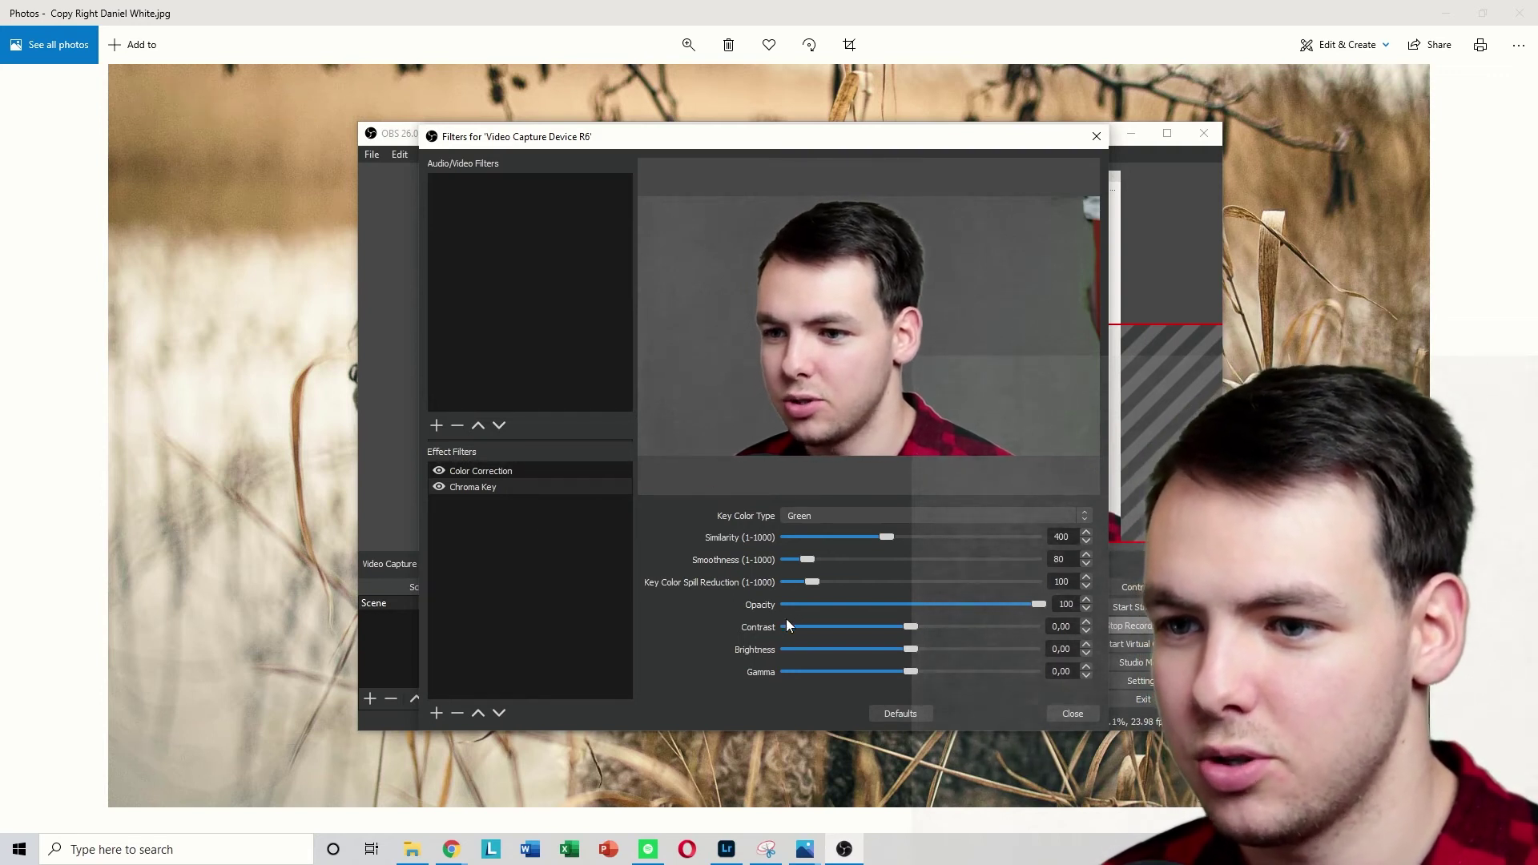
- Tune the new Chroma Key to similarity 418, smoothness 102 and contrast 0.04
drag(806, 559, 813, 556)
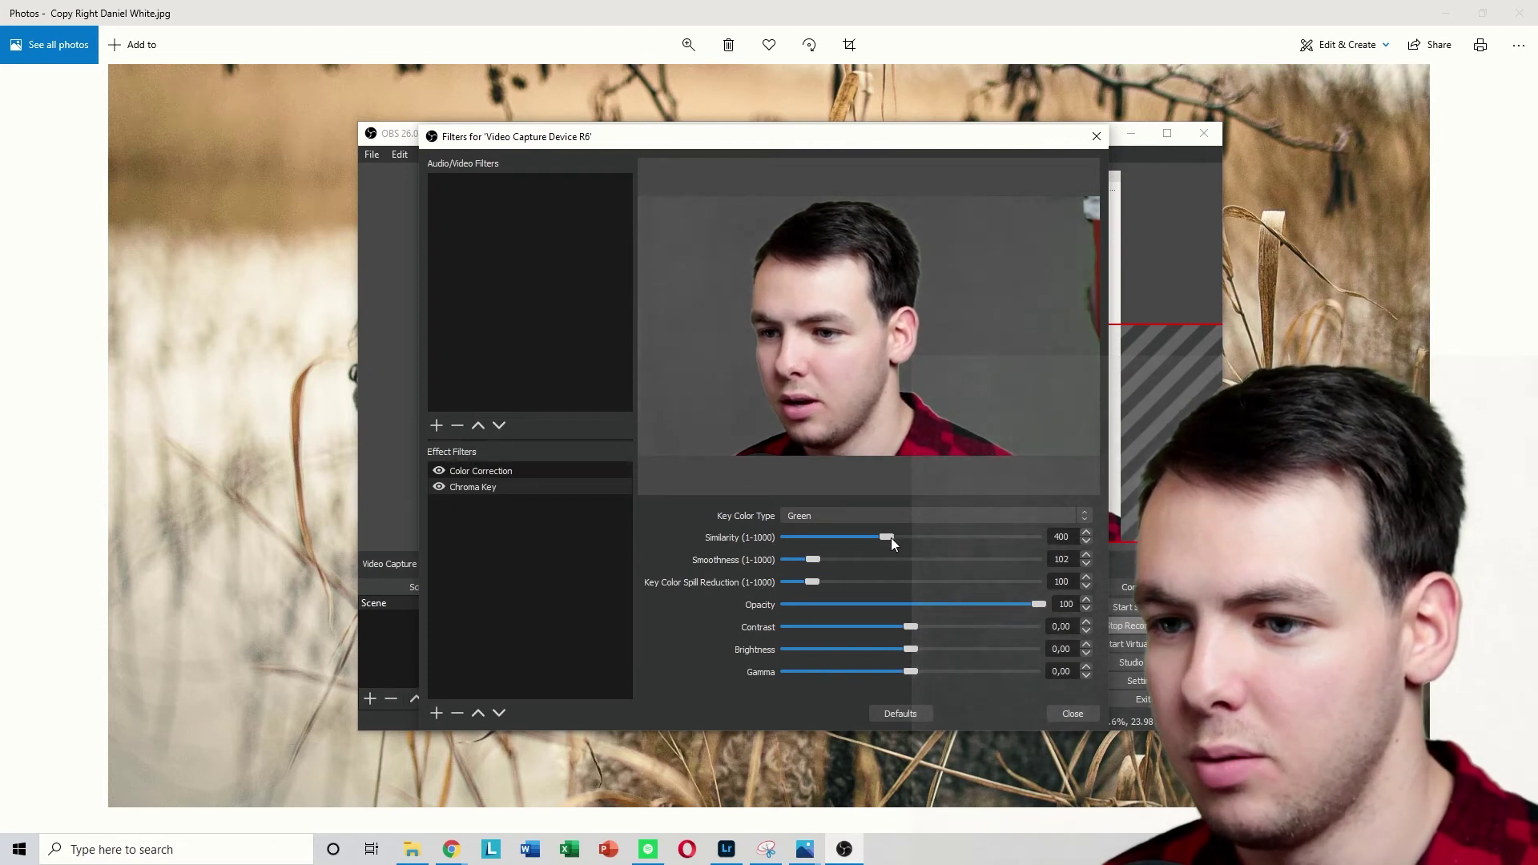
drag(890, 537, 893, 540)
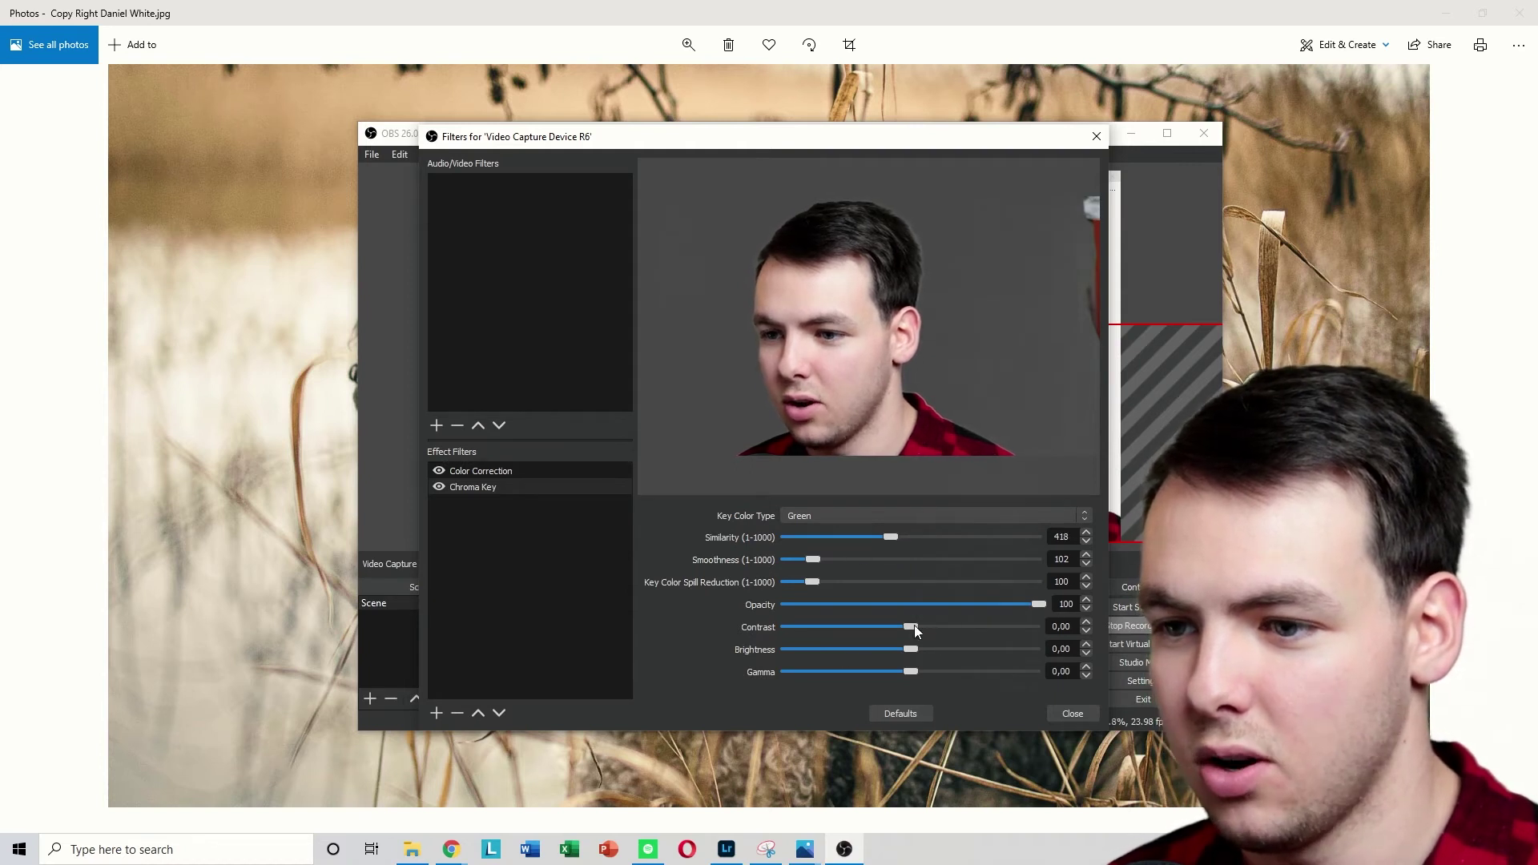
drag(910, 627, 916, 627)
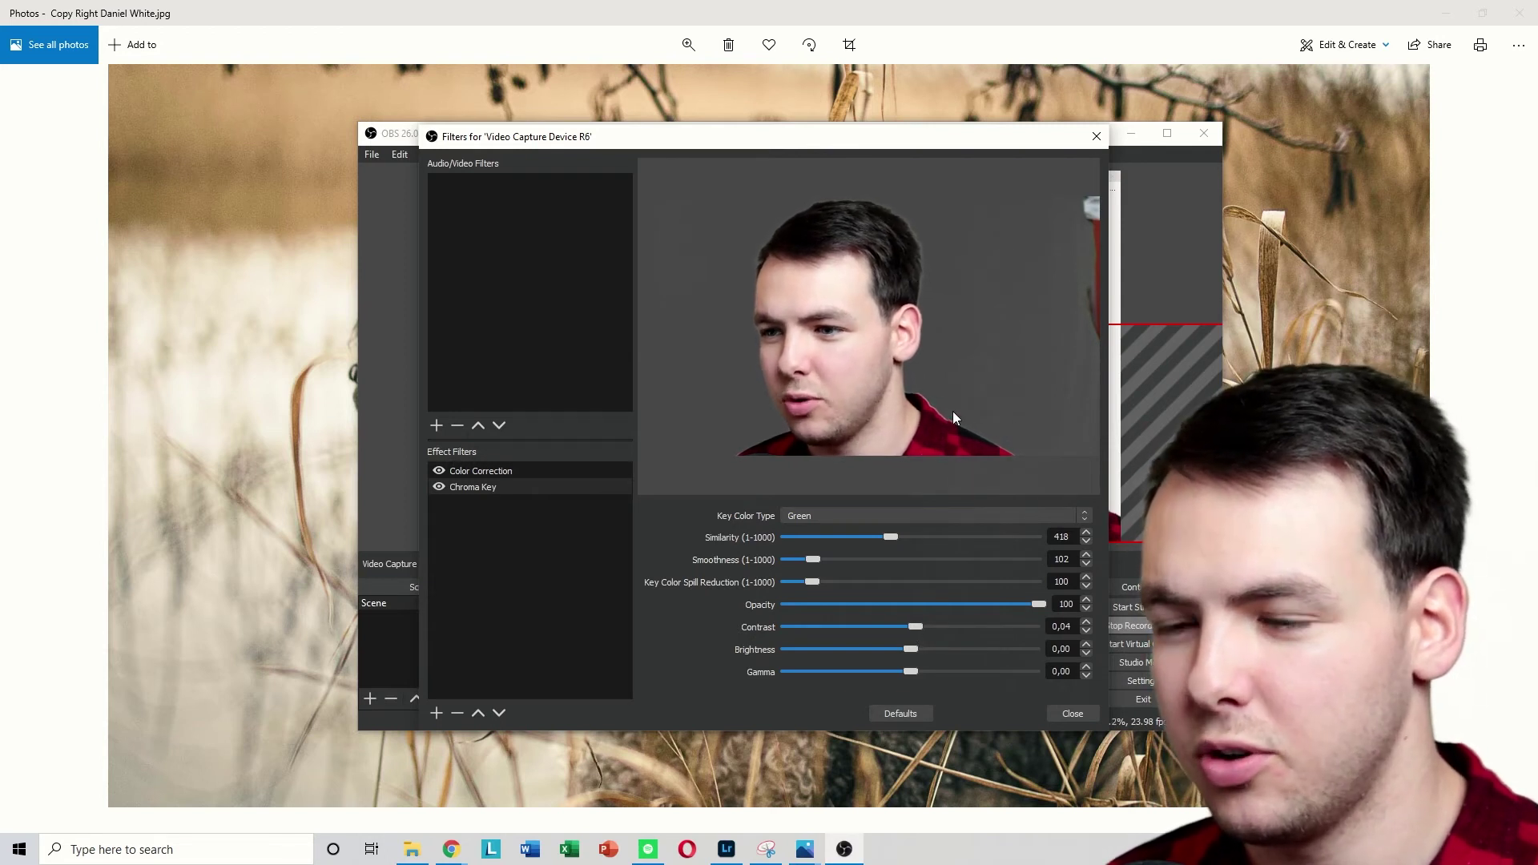
click(523, 469)
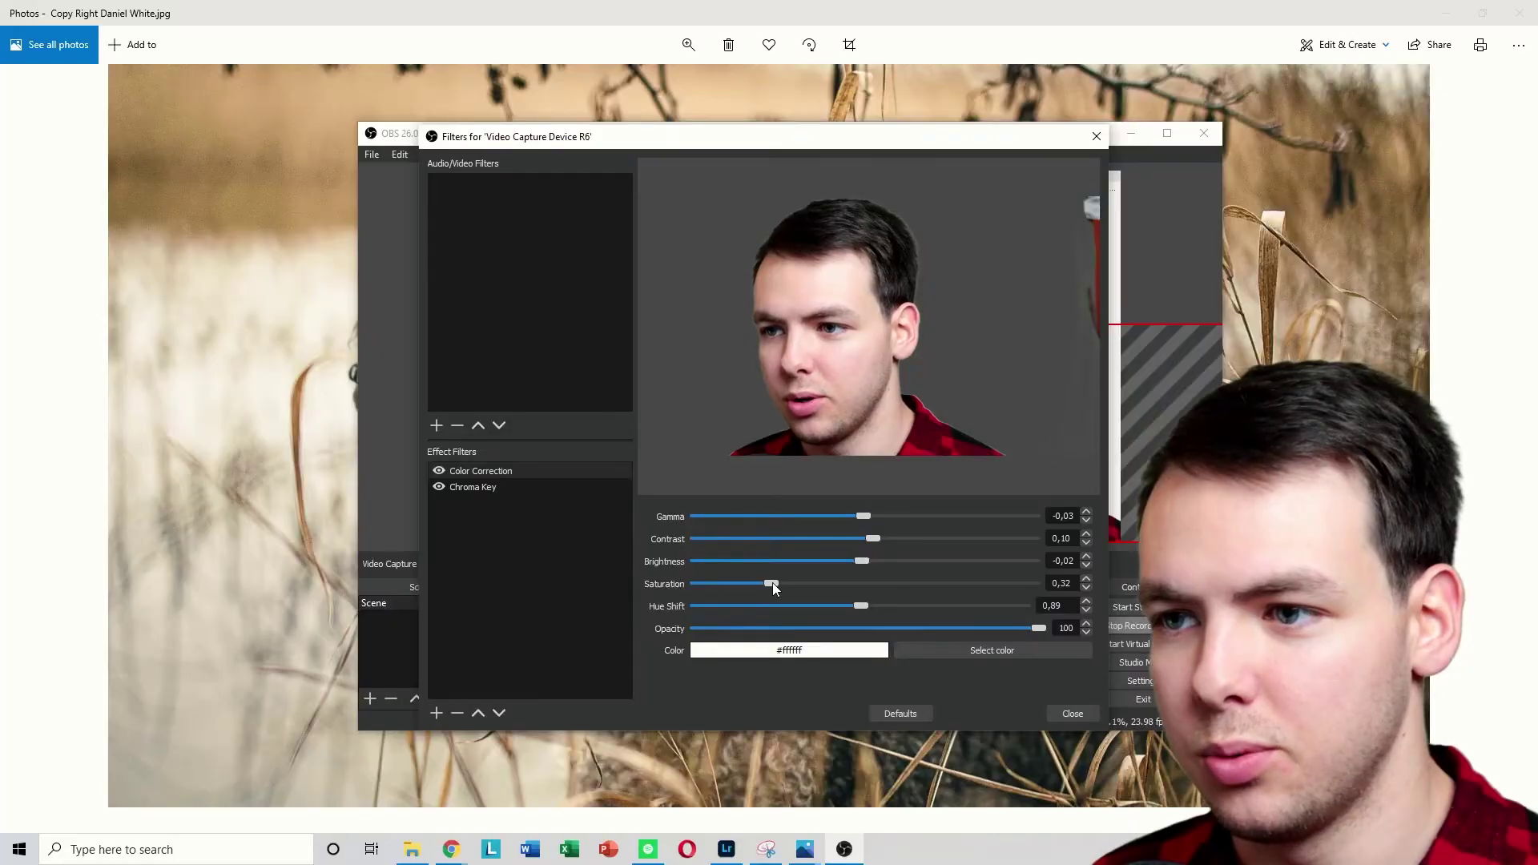
- Set the webcam Color Correction saturation to 0.19, then close the filters window
drag(772, 582, 854, 581)
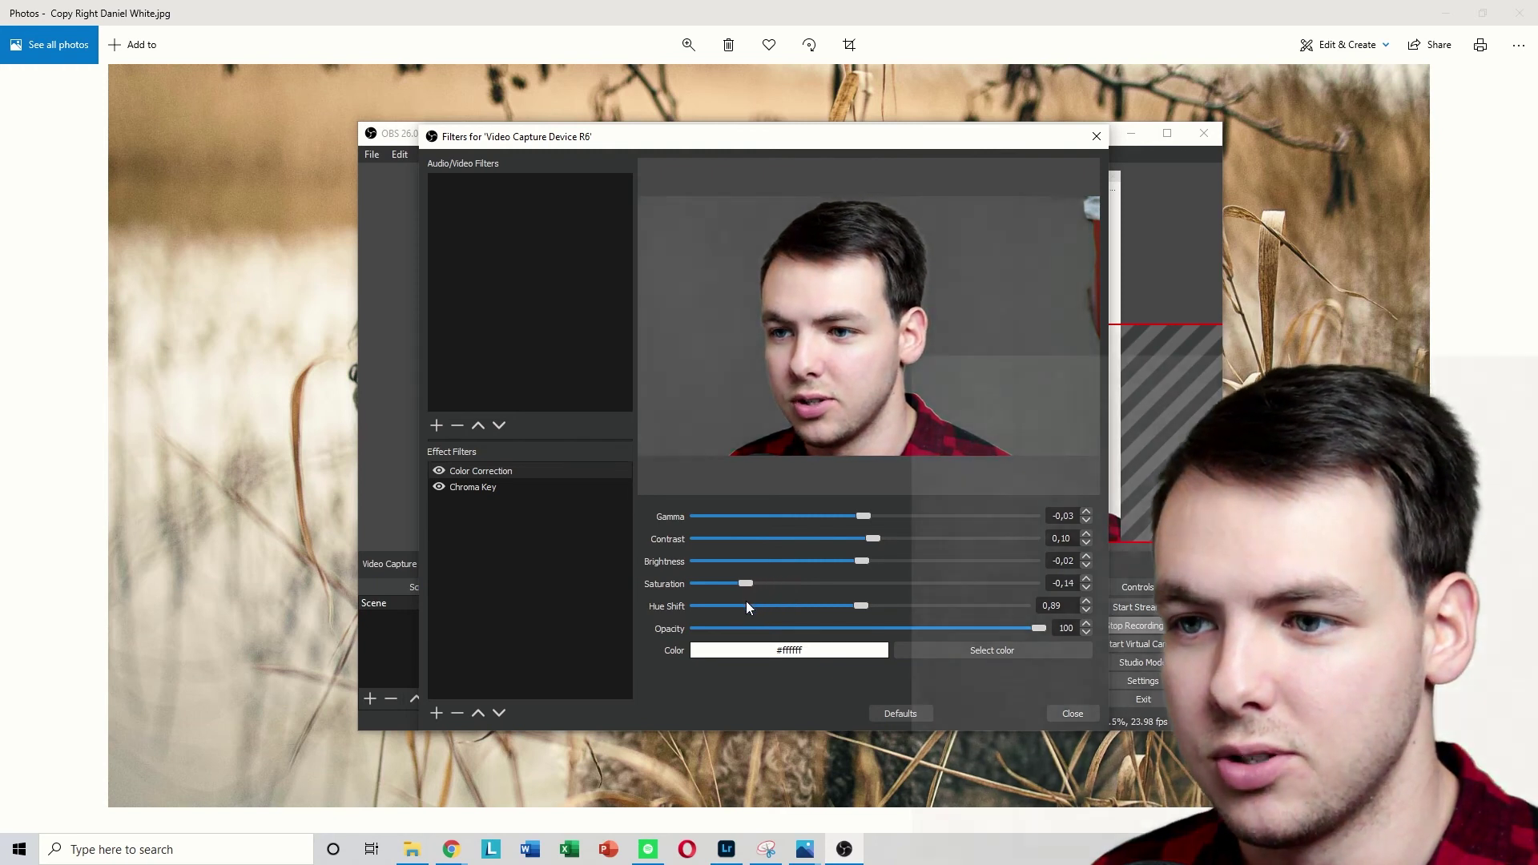
drag(759, 585, 703, 611)
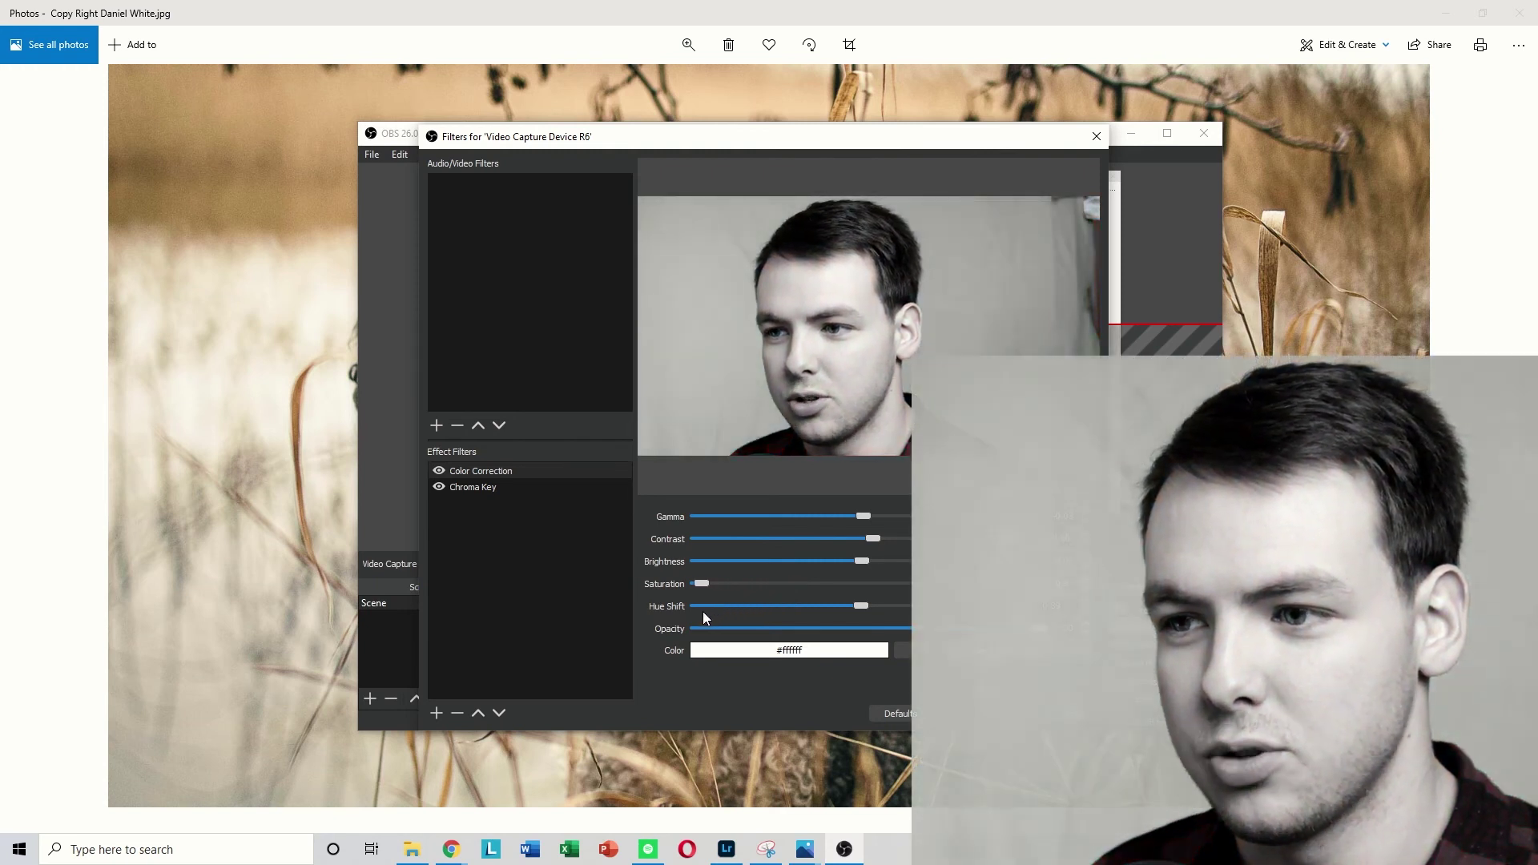
drag(702, 611, 755, 604)
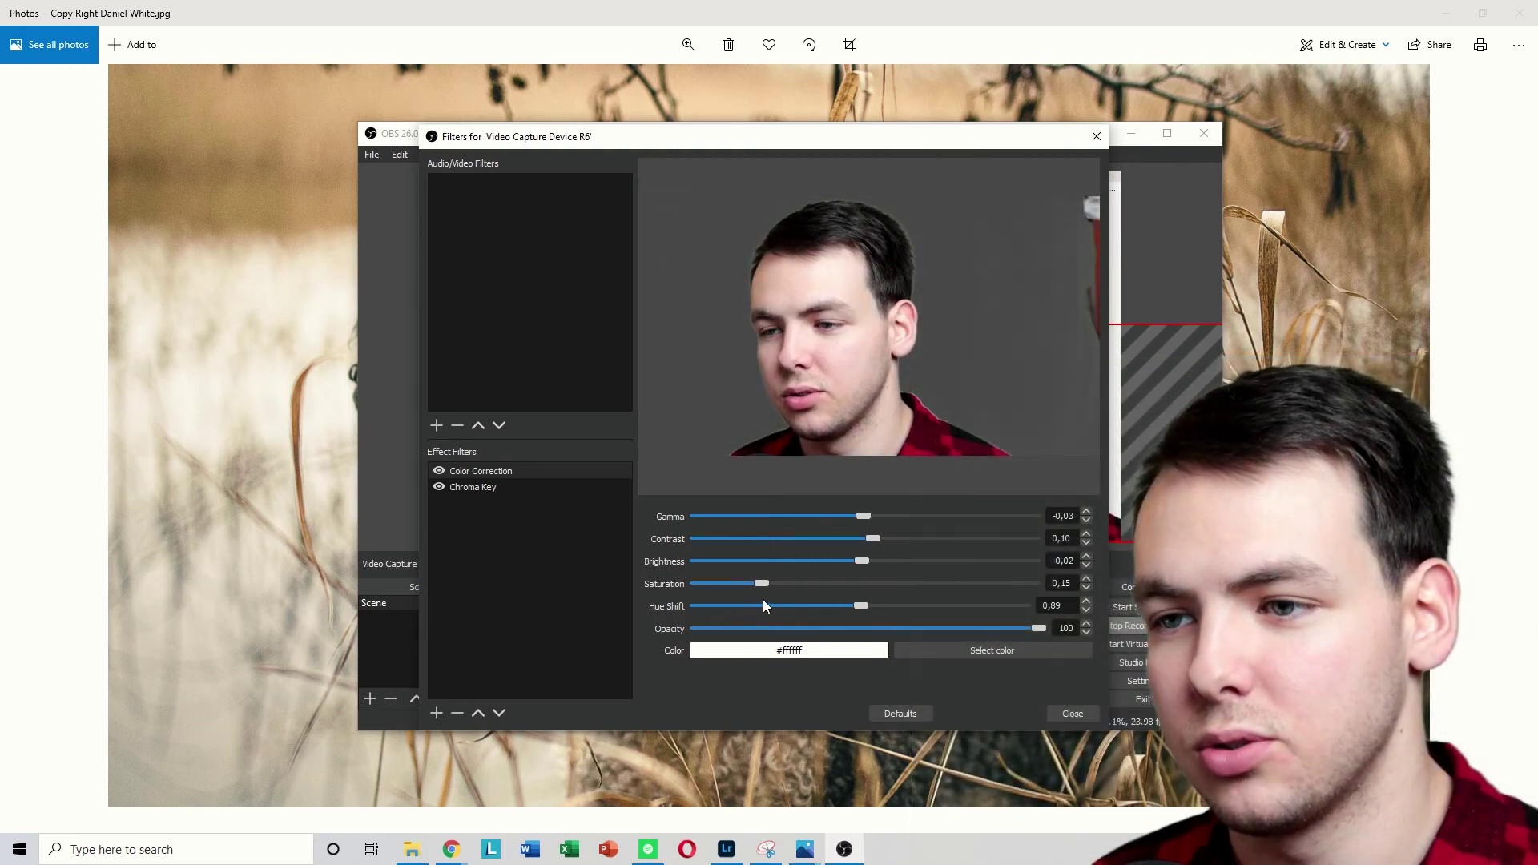
drag(763, 605, 768, 605)
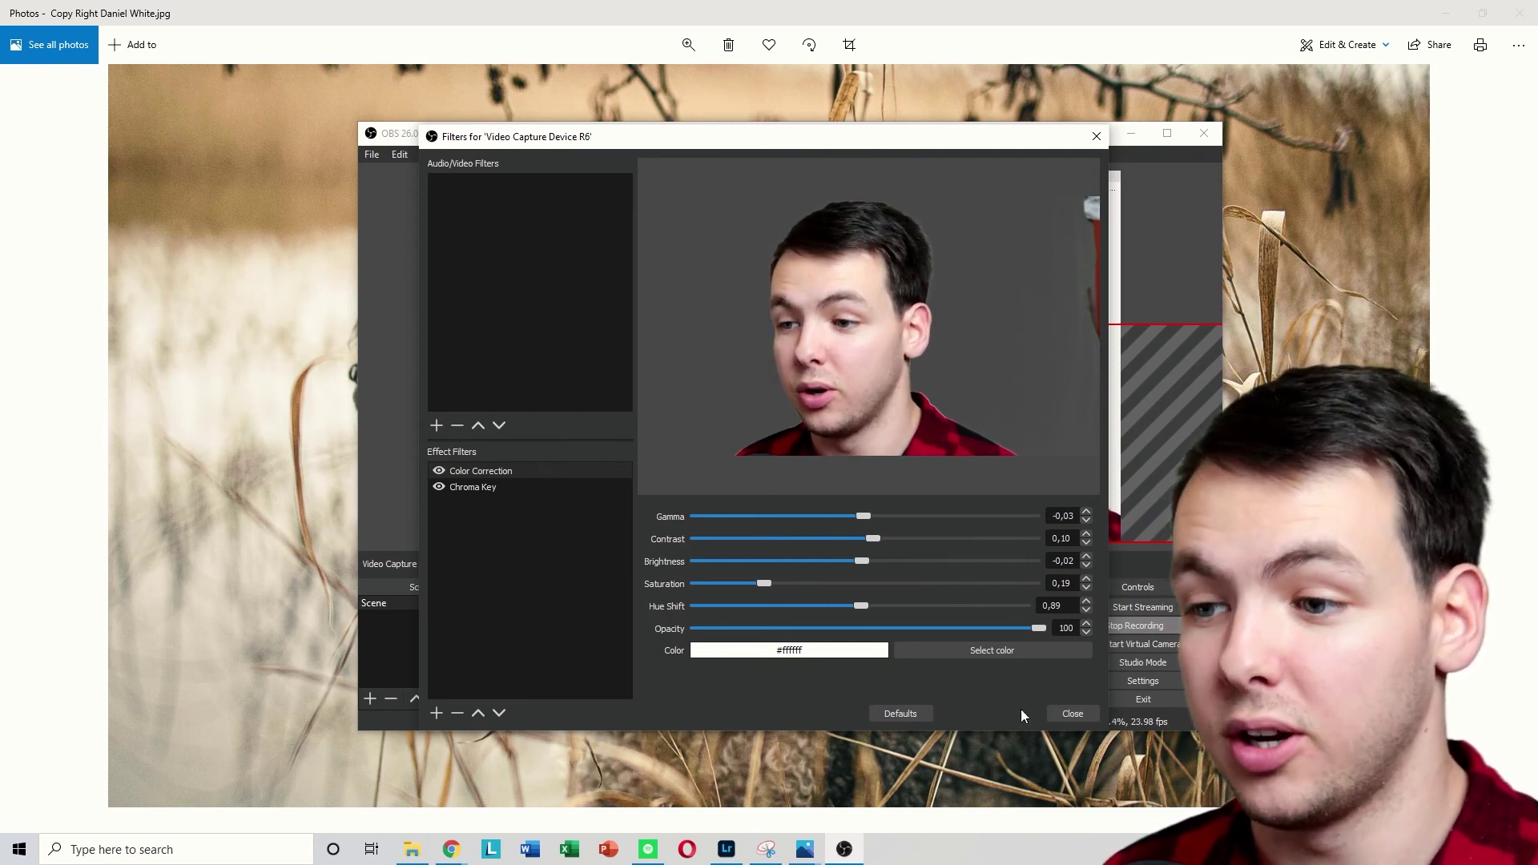
click(1071, 713)
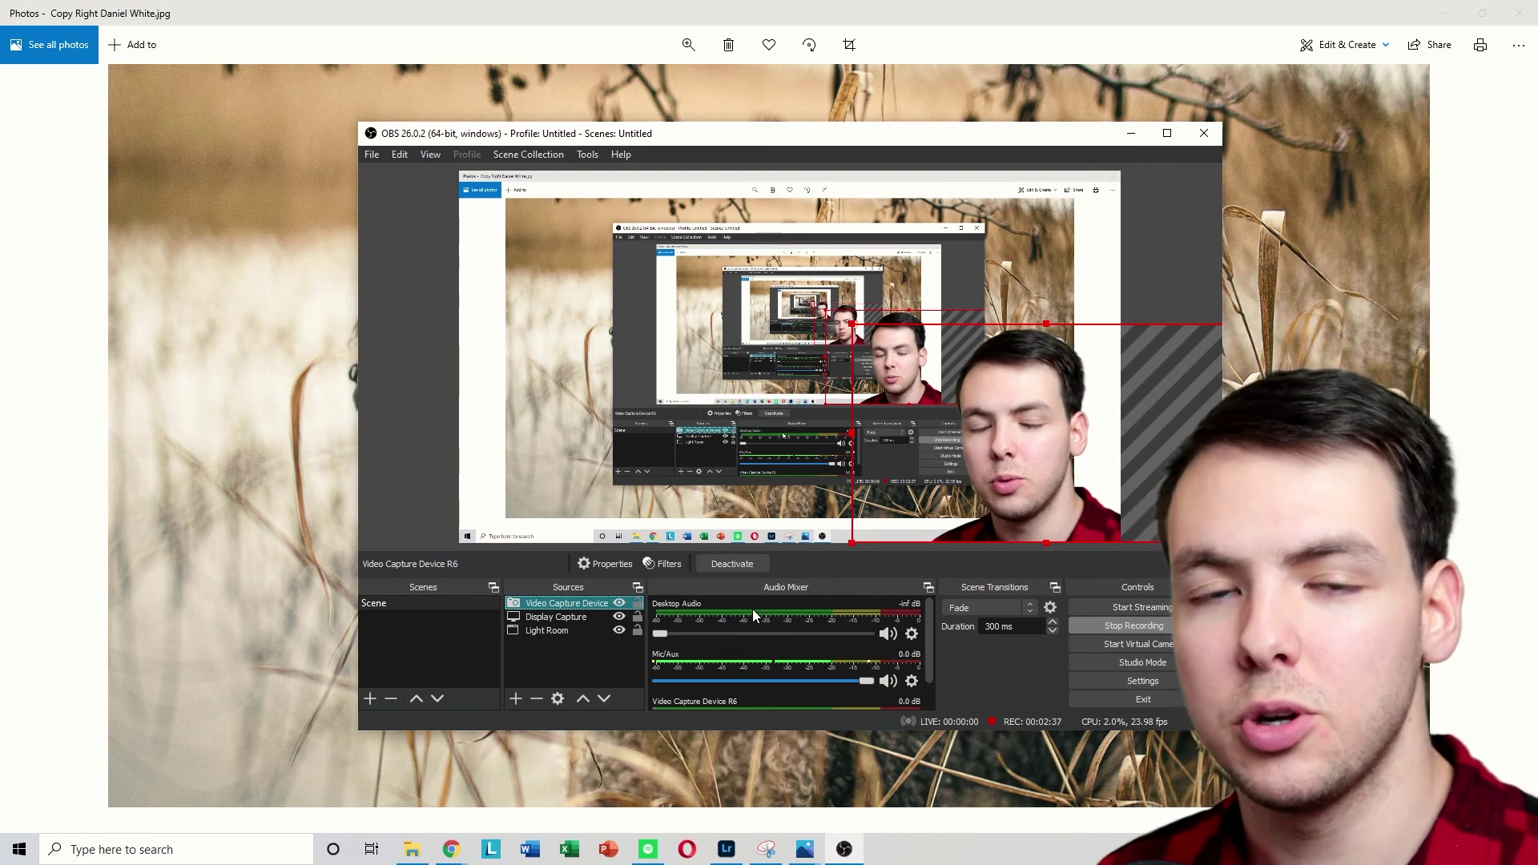